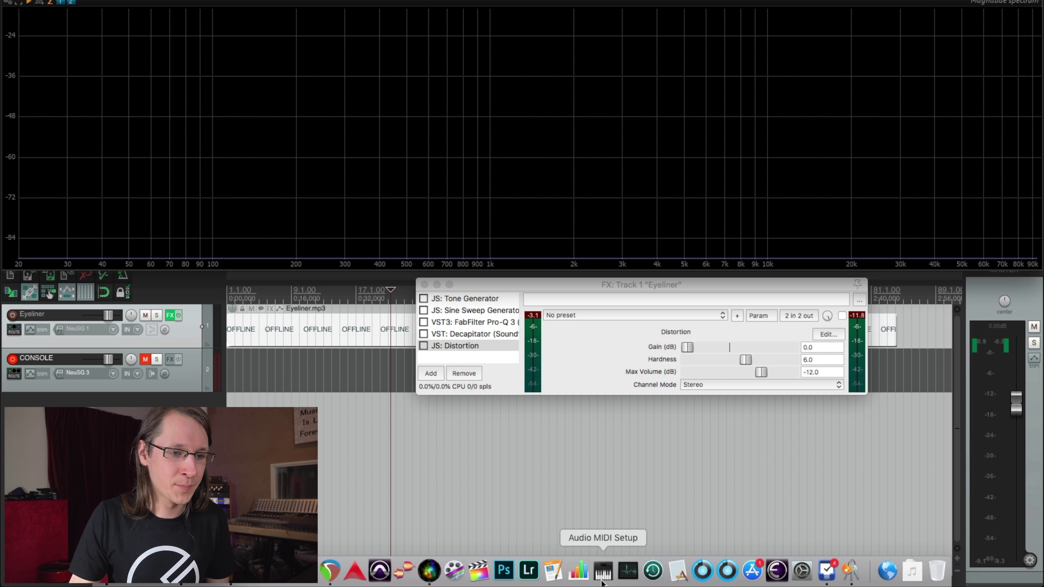
Open Audio MIDI Setup to review the 8A interface's output format
click(601, 580)
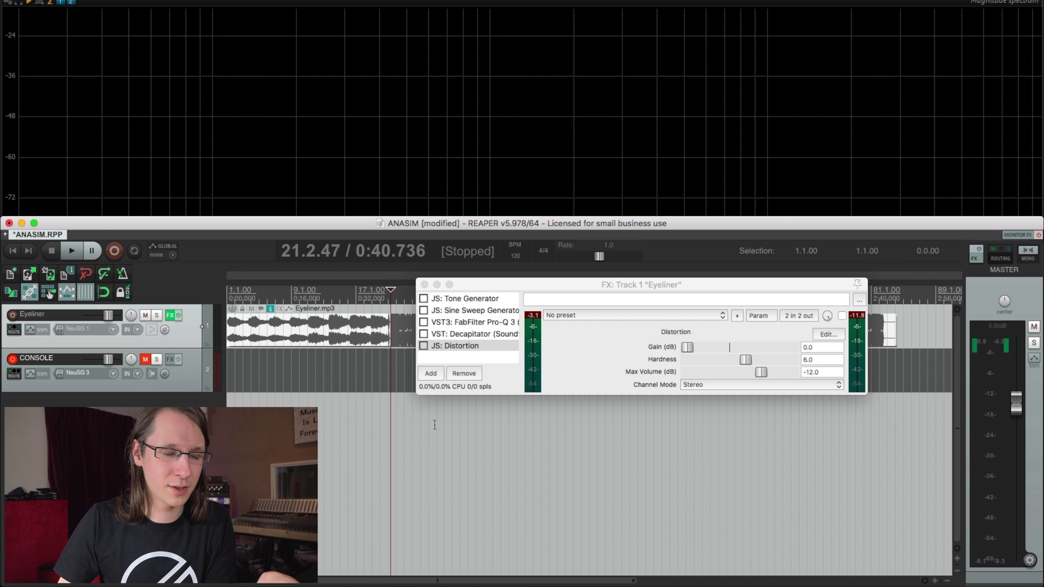
Select the CONSOLE track and toggle its mute to compare the 1000 Hz tone with its harmonics
click(184, 381)
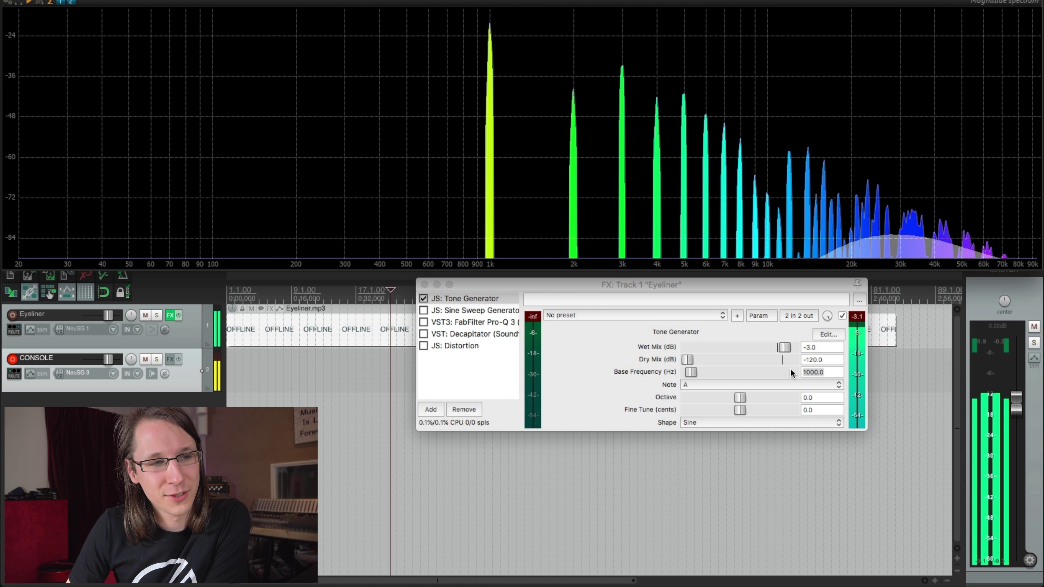
click(144, 360)
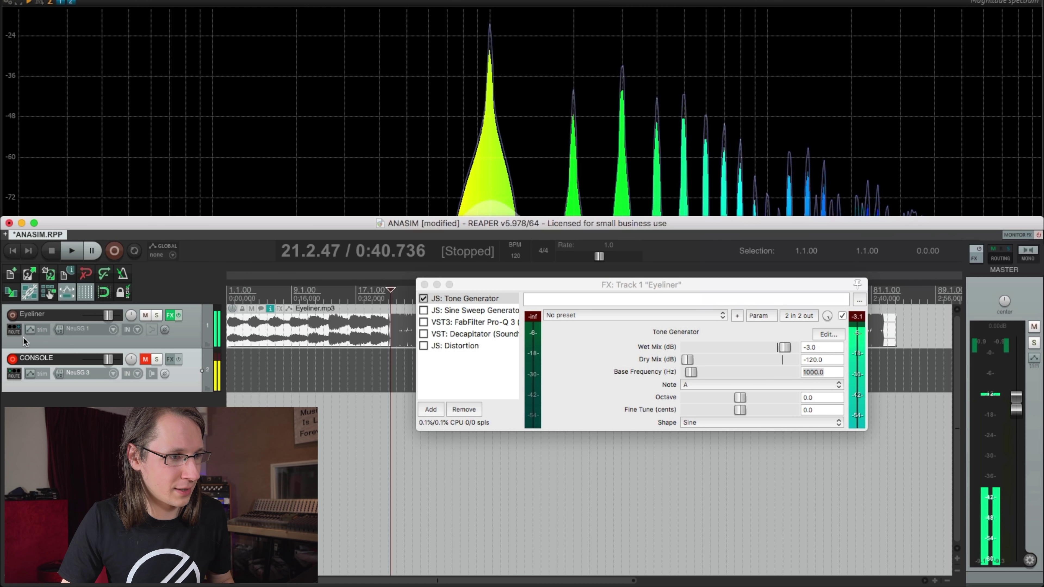
click(319, 100)
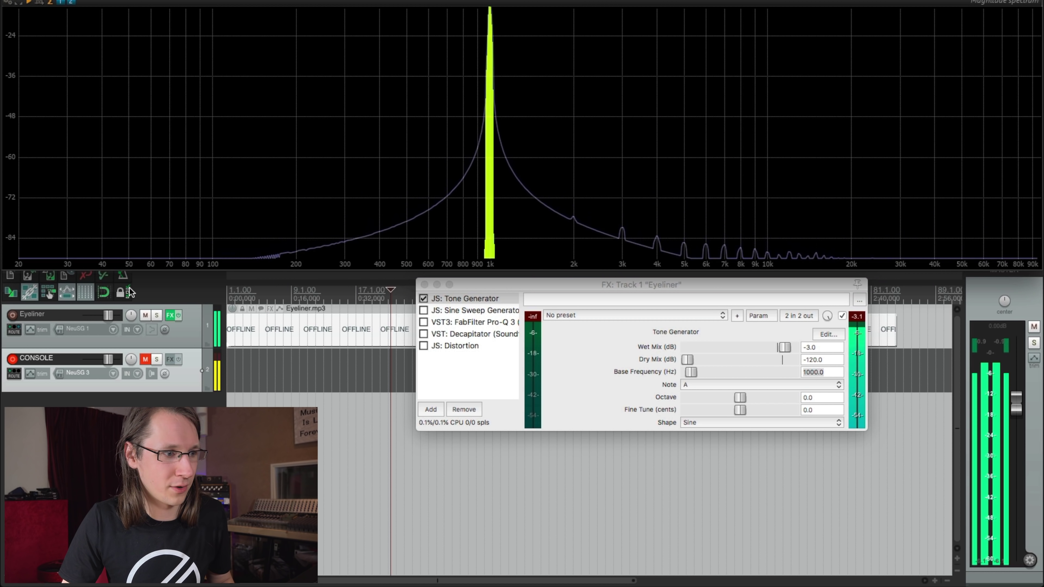
click(130, 292)
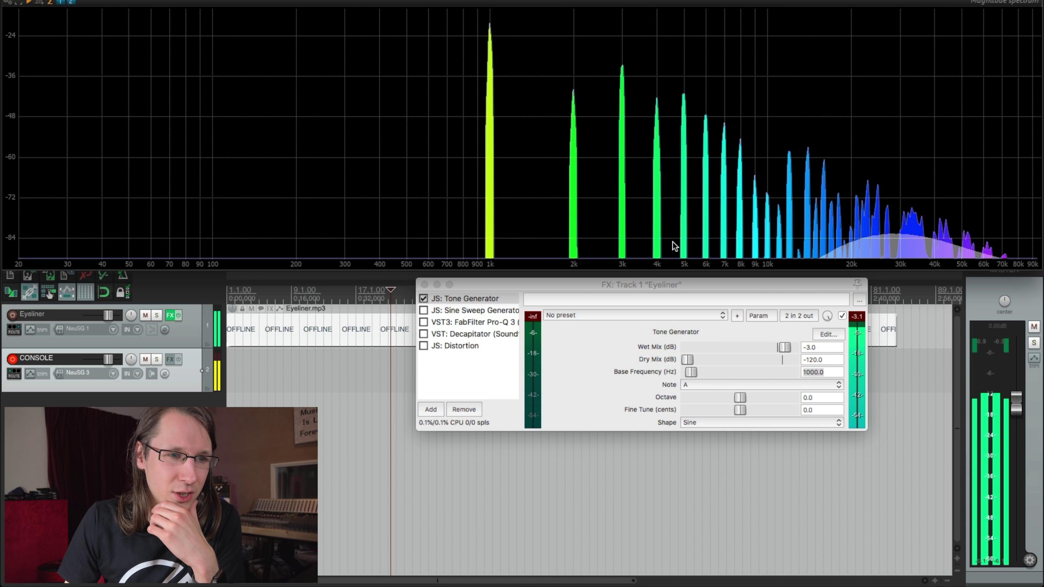
Raise the test tone to about 9886 Hz, mute CONSOLE, and show the Decapitator panel
click(690, 370)
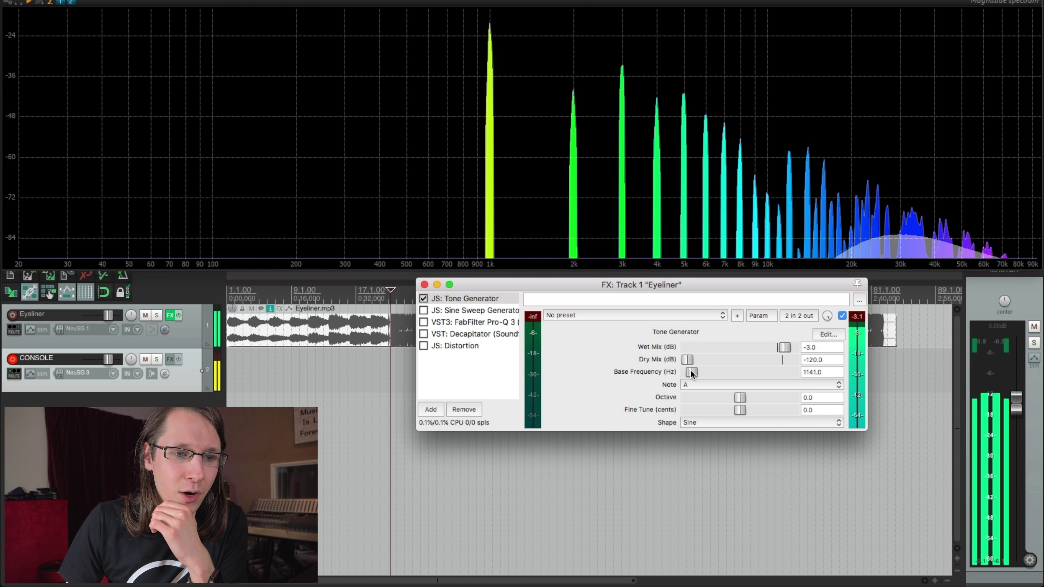
drag(690, 370, 728, 372)
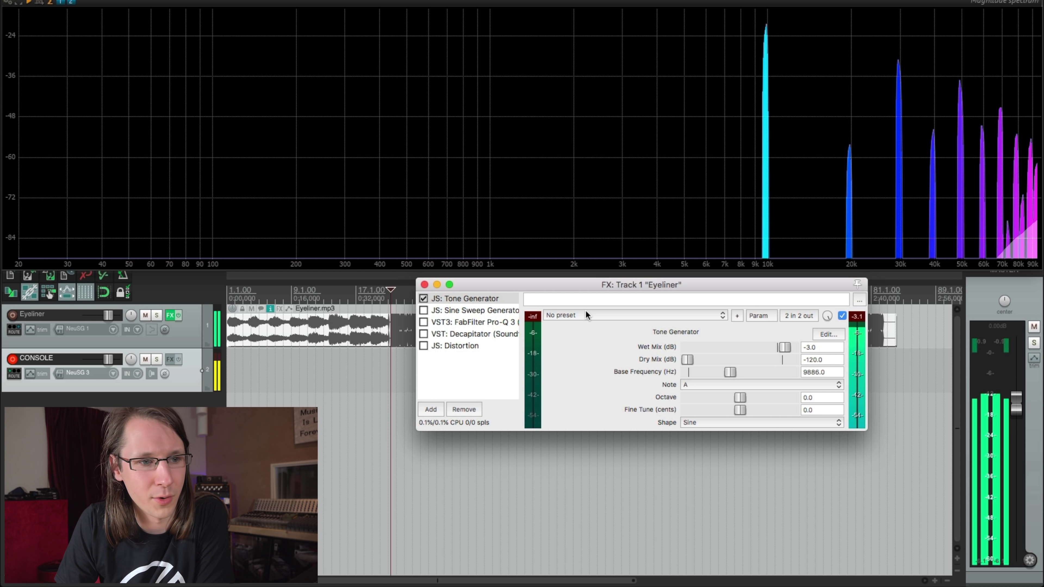
click(324, 331)
click(497, 332)
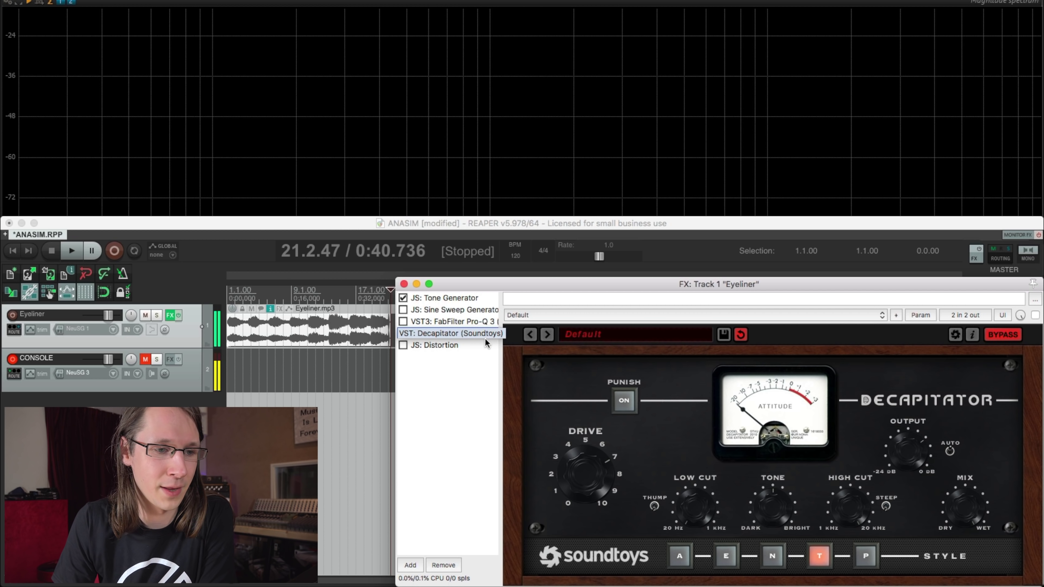
Enable Decapitator on the Eyeliner chain and play the 9886 Hz tone to view its harmonics
click(485, 338)
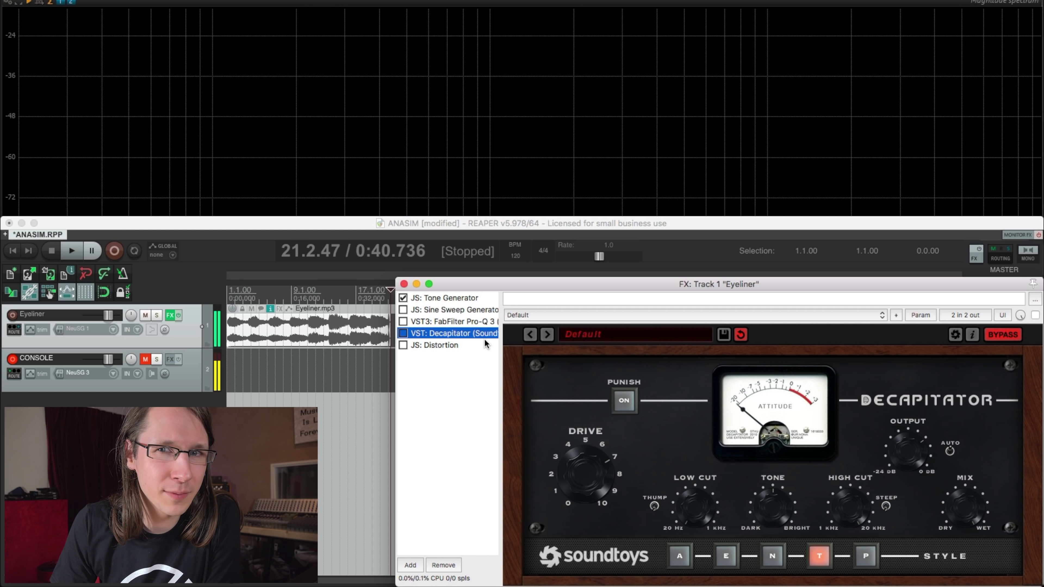
click(402, 333)
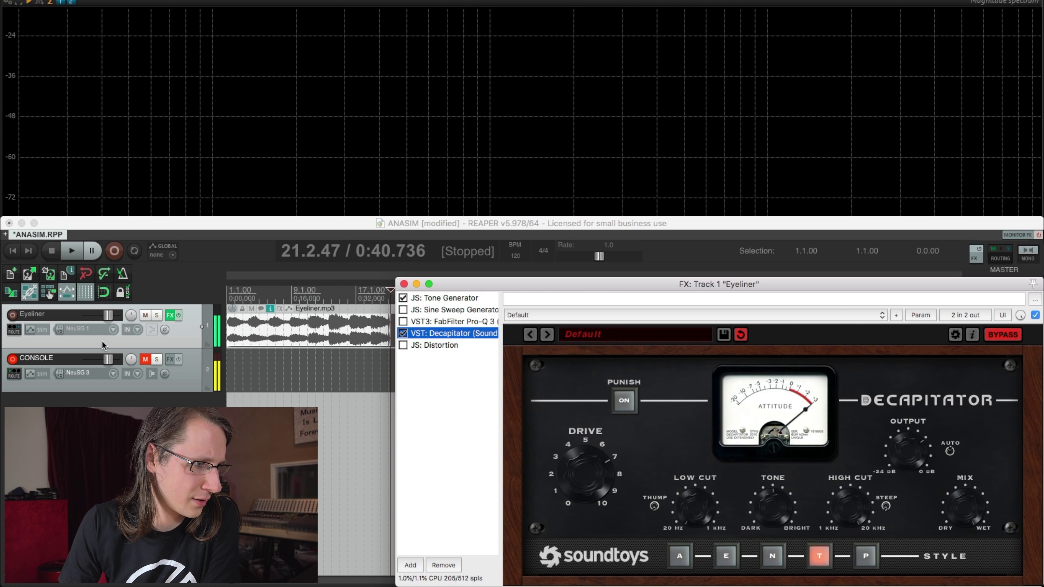
click(26, 333)
key(super+Tab)
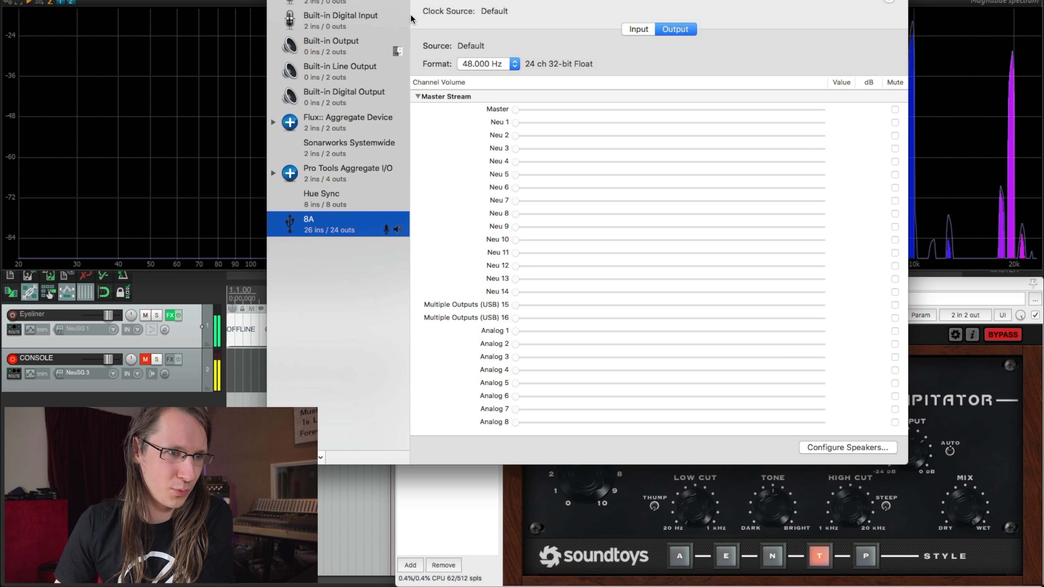
Close Audio MIDI Setup with the 8A at 48.000 Hz and return to REAPER's spectrum
click(949, 227)
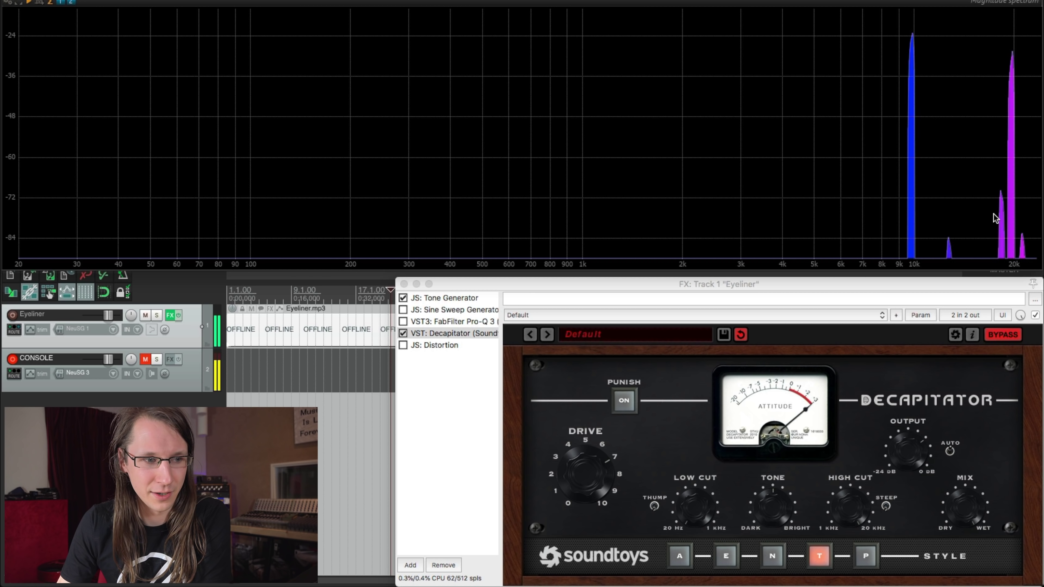
Nudge the tone up to 13552 Hz, switch Decapitator off, and unmute CONSOLE on the spectrum
click(403, 334)
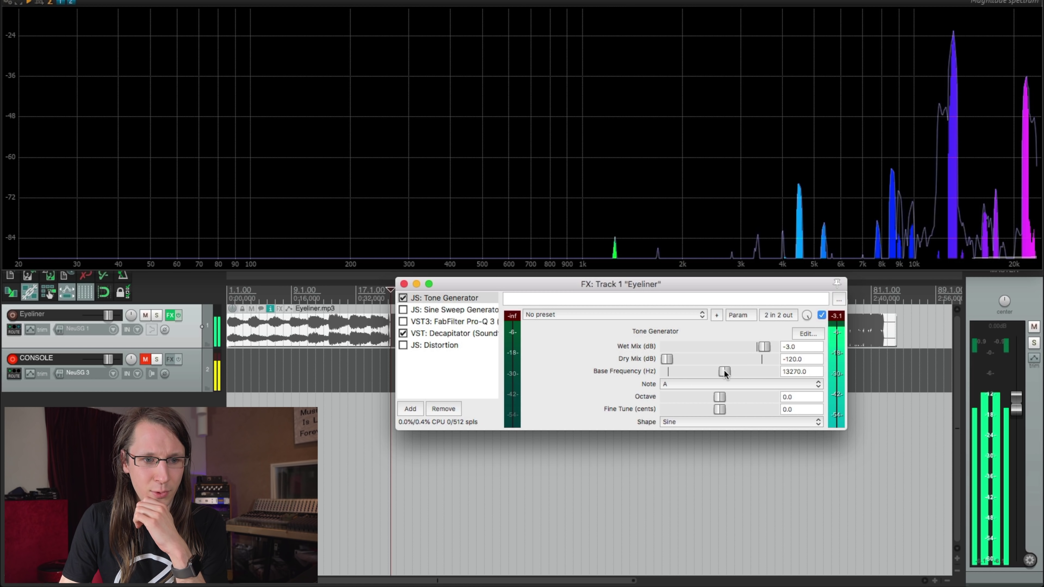
drag(724, 372, 726, 372)
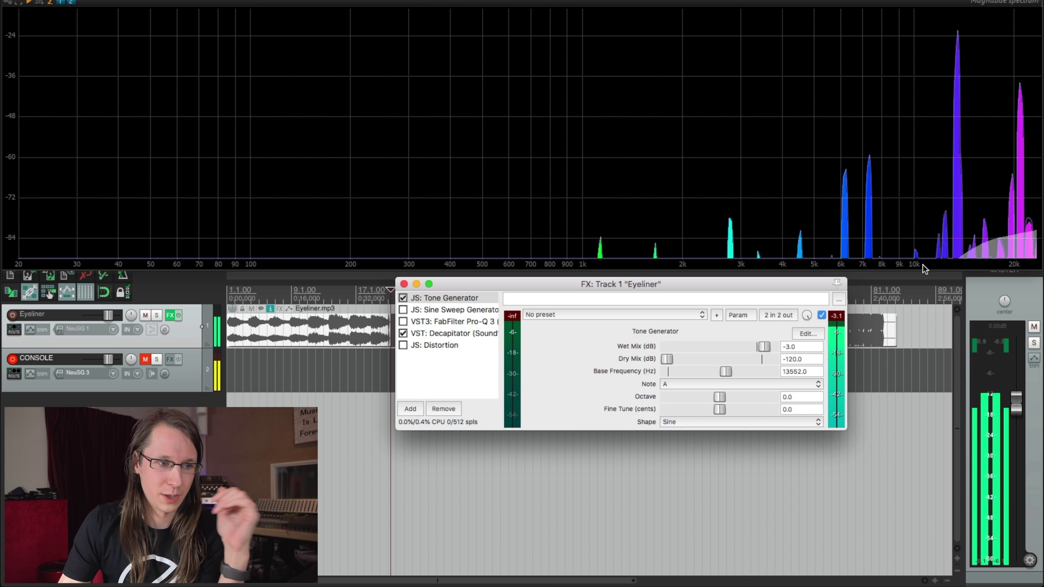
click(403, 333)
key(space)
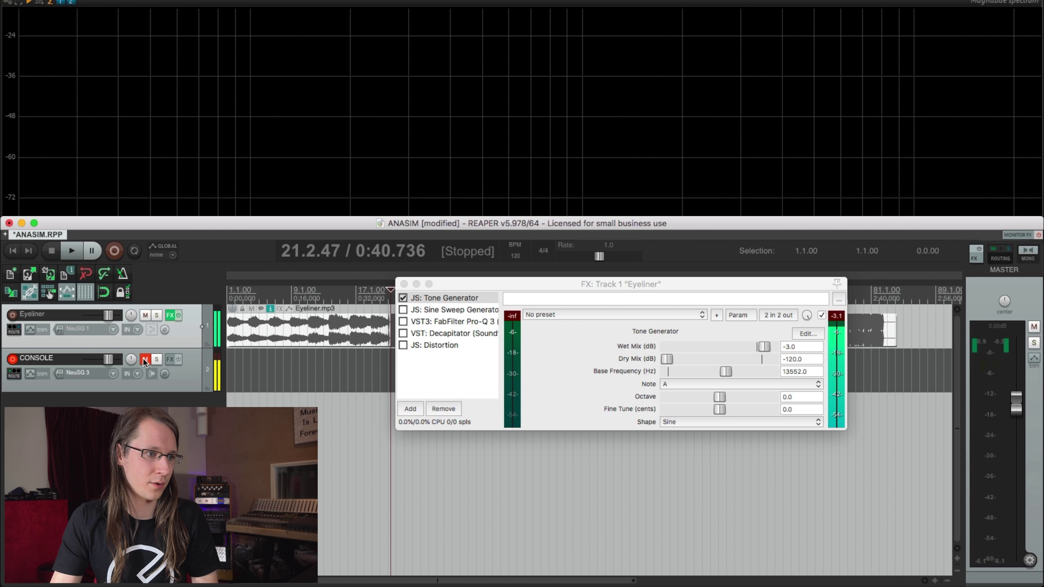
click(145, 359)
click(758, 84)
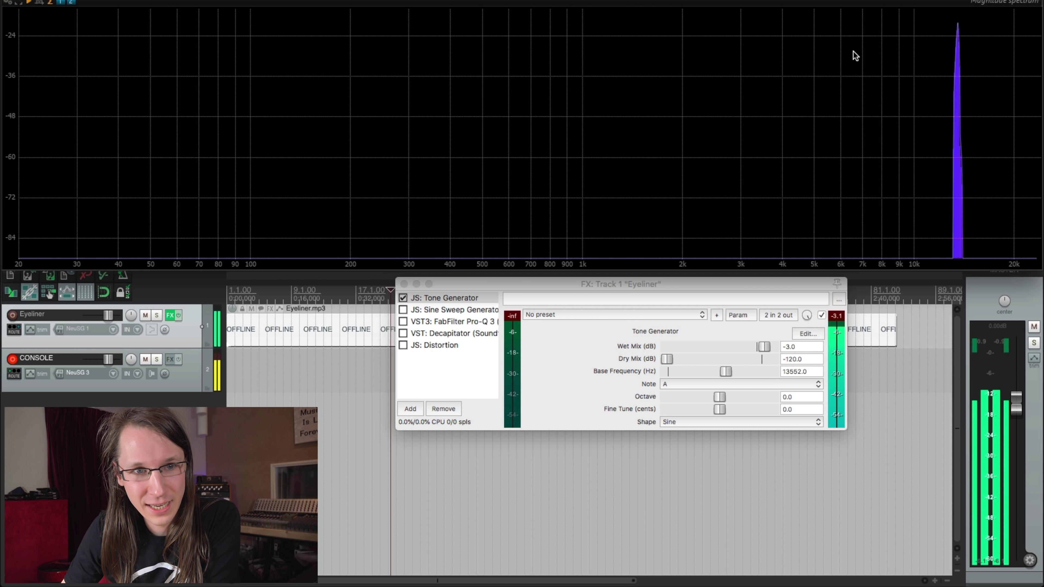
Mute CONSOLE, re-enable Decapitator, and bring up its interface
click(28, 380)
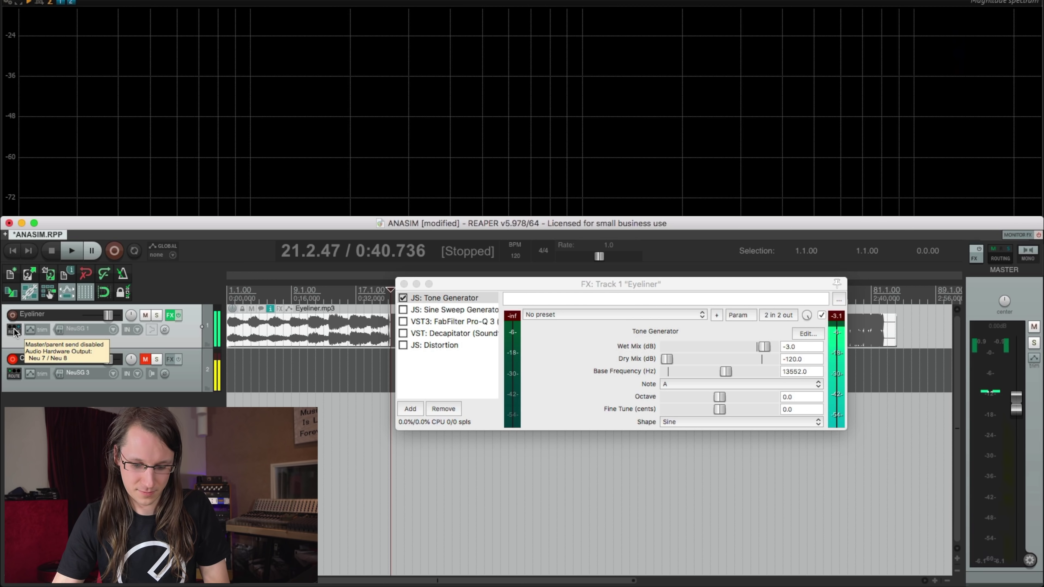
click(402, 333)
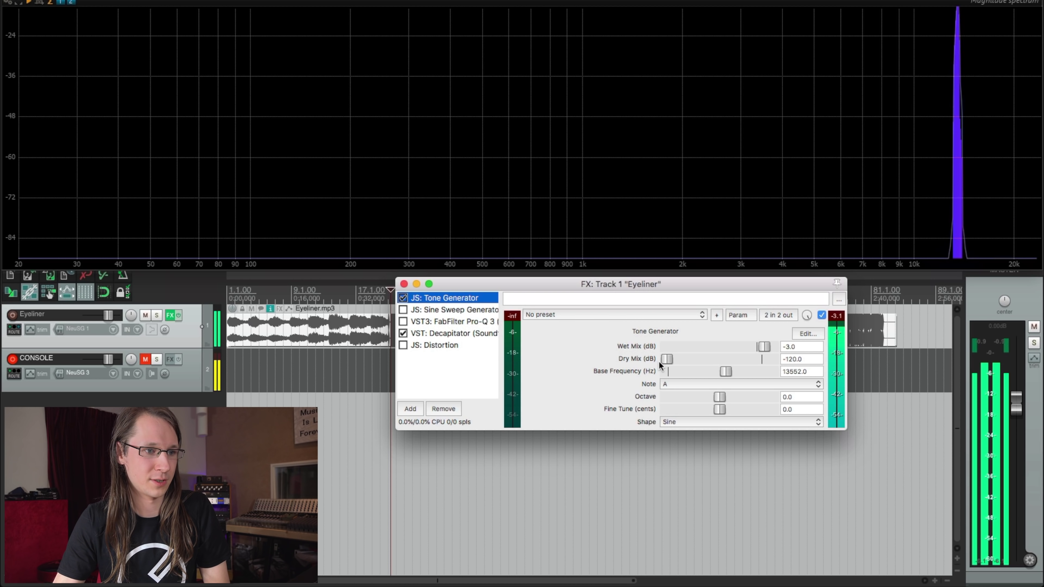
key(Down)
key(Down)
key(Down)
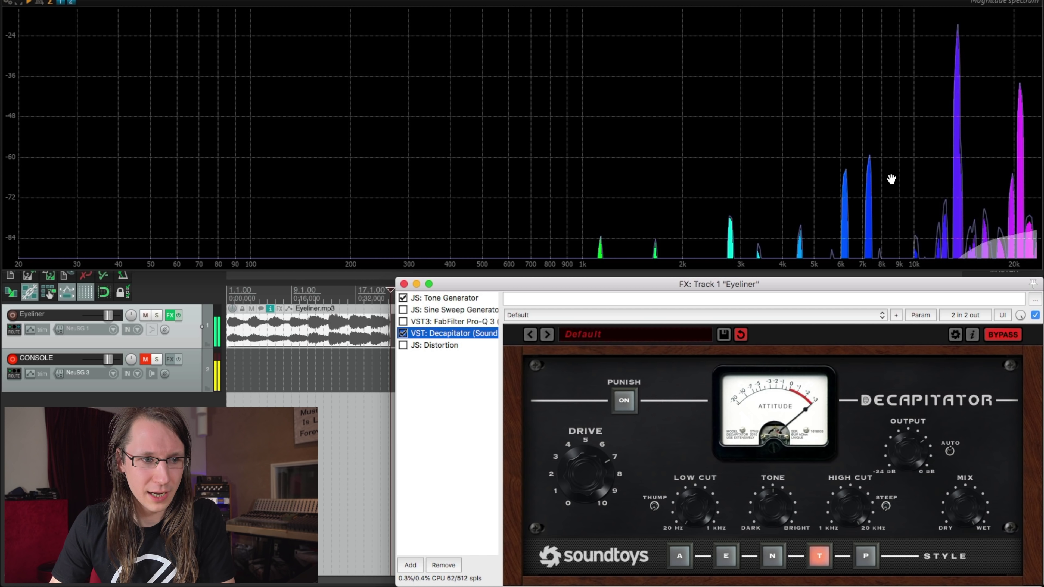
Sweep the Tone Generator's fine tune between 33 and 46 cents, then reset it to 0.0 cents
click(454, 299)
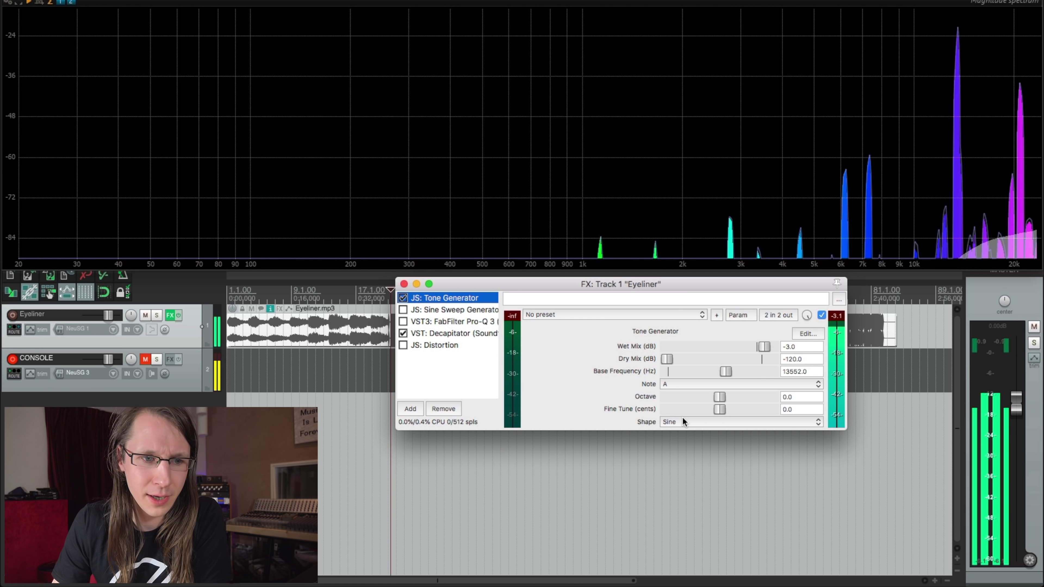
drag(719, 410, 757, 412)
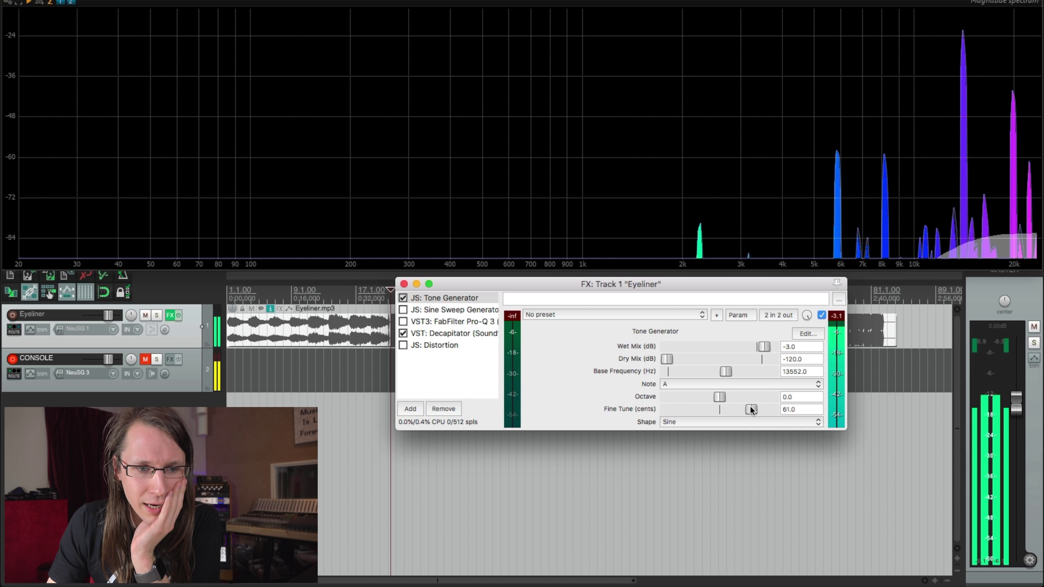
drag(751, 409, 739, 410)
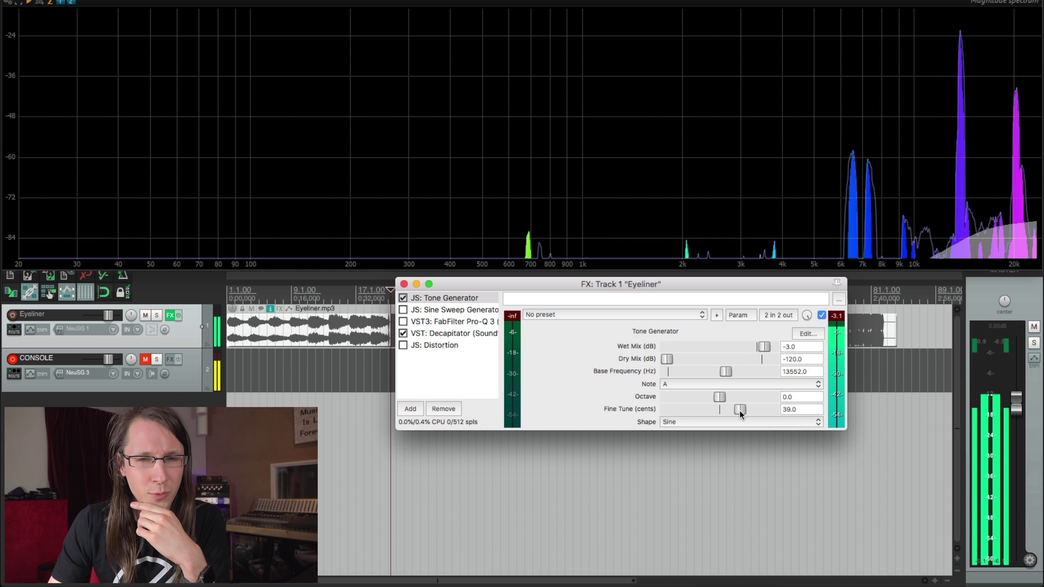
drag(739, 410, 737, 411)
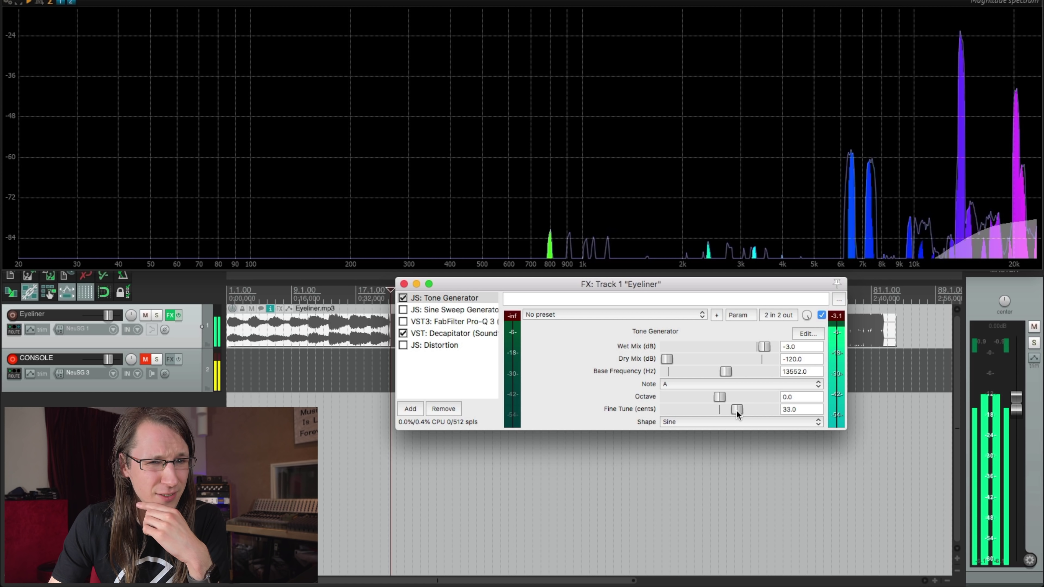
double_click(739, 410)
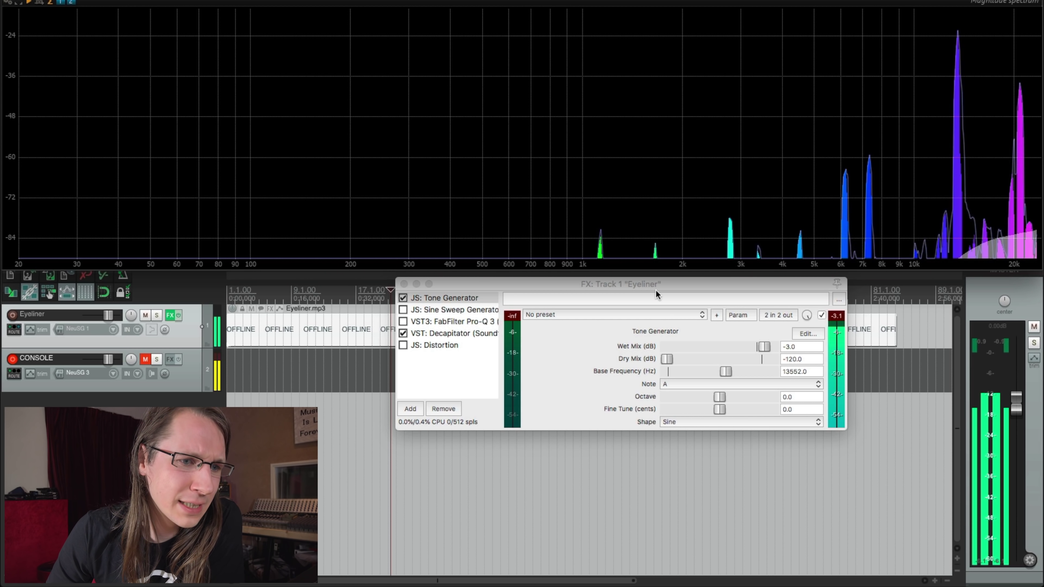
Switch Decapitator off to see the 13552 Hz tone's clean harmonic series up to 90 kHz
click(647, 290)
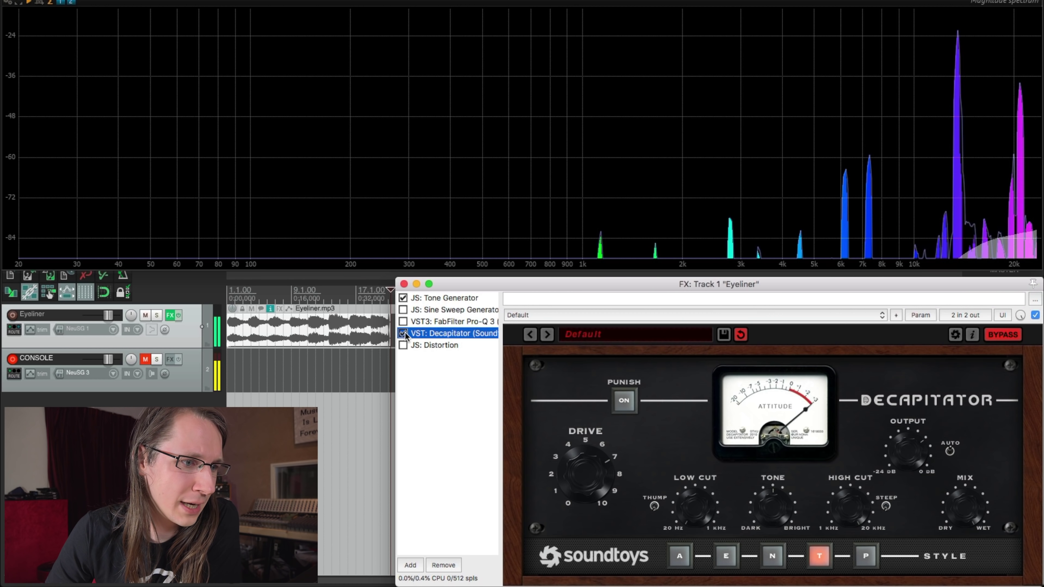
click(403, 333)
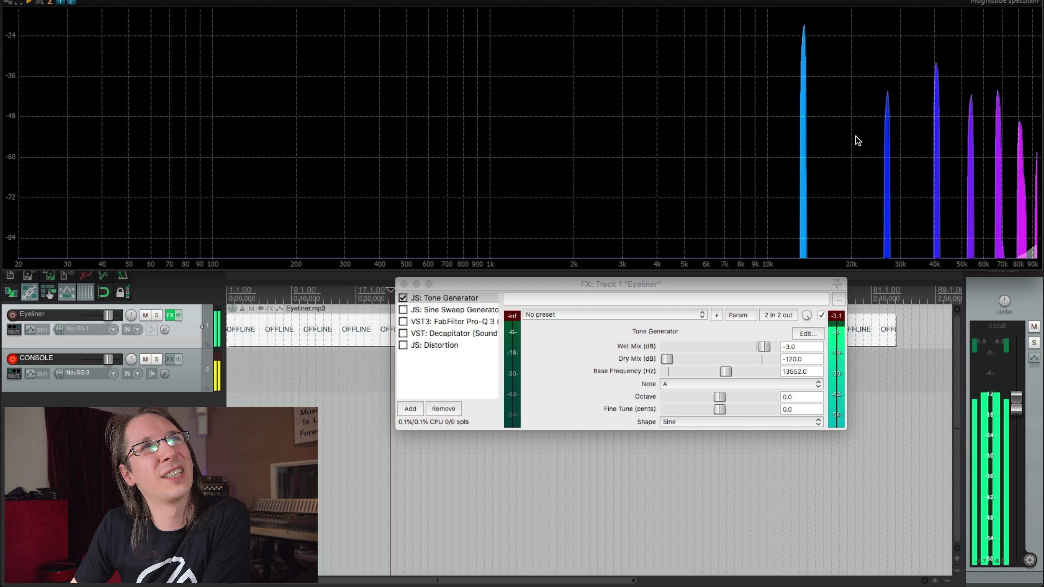
scroll(852, 139, up, 1)
scroll(846, 133, up, 3)
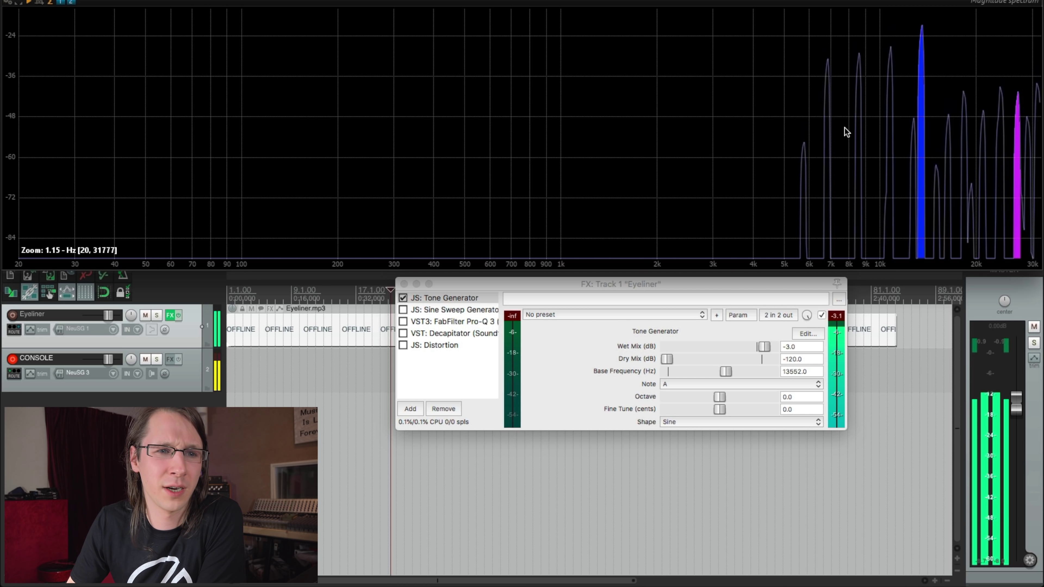
scroll(852, 97, down, 4)
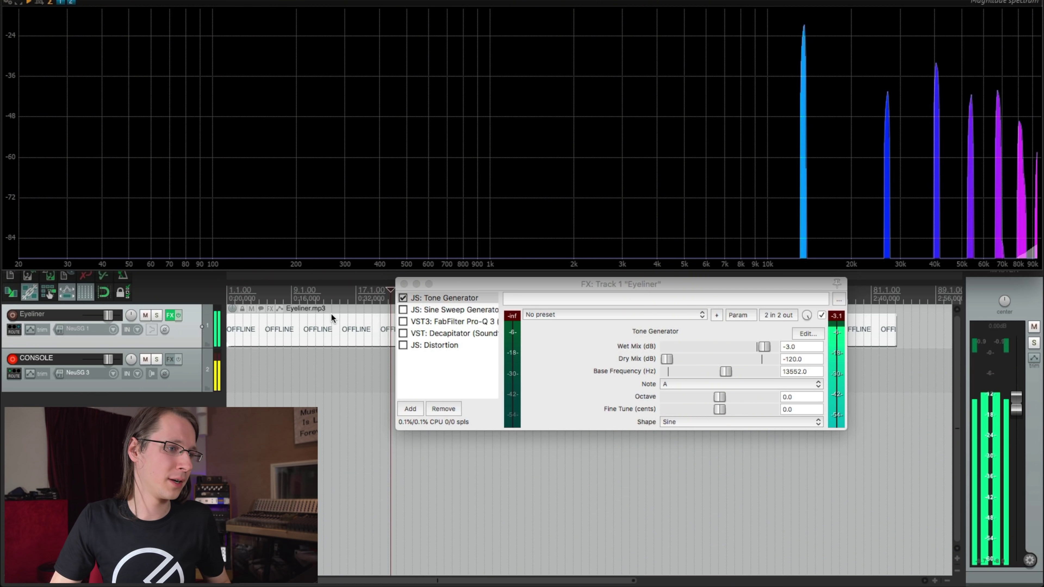
Mute CONSOLE, turn Decapitator back on for the tone, and show its controls
click(147, 360)
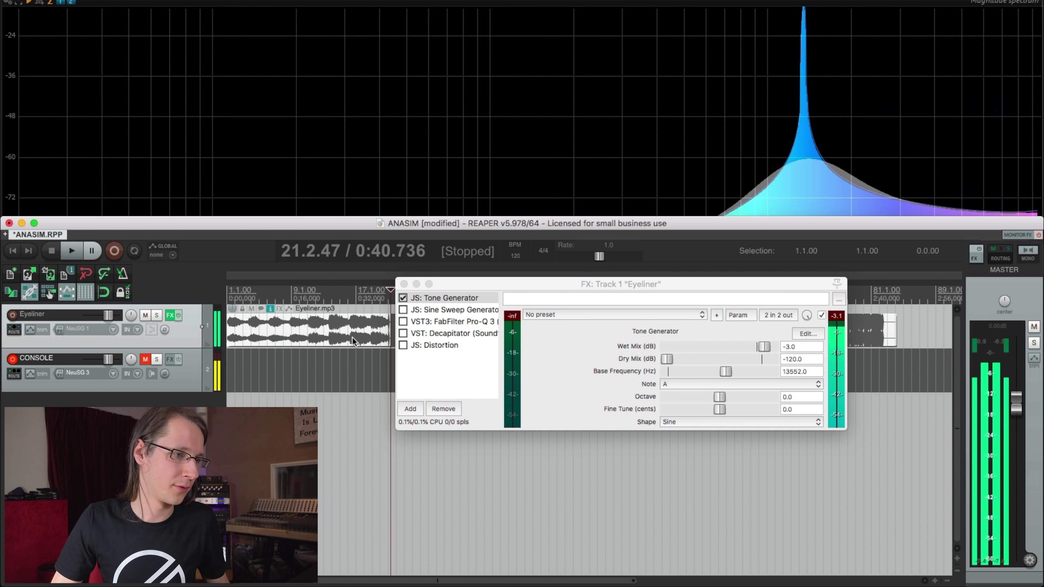
click(403, 333)
click(743, 14)
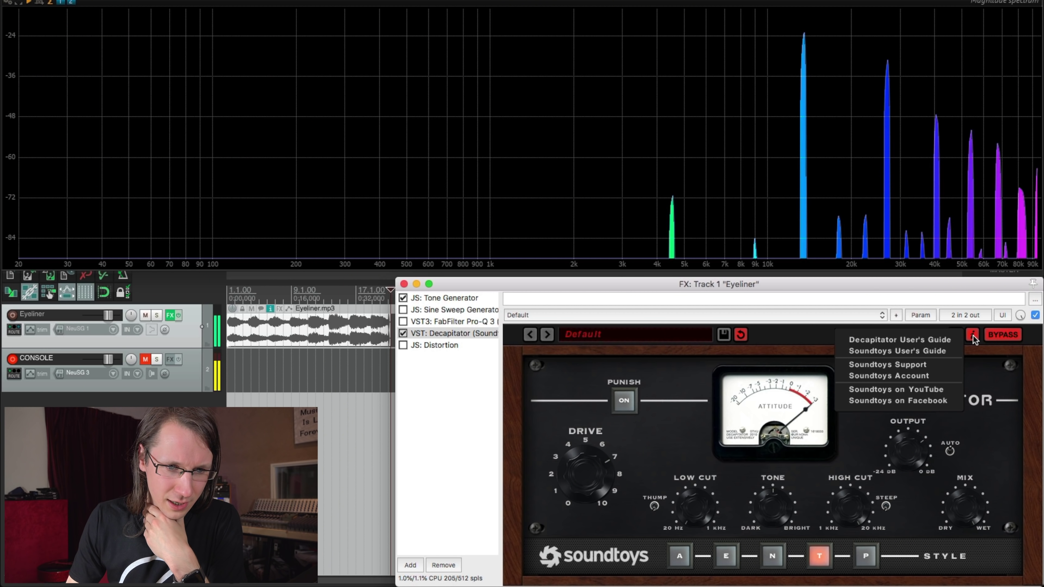
Dismiss the Decapitator info menu, leaving its harmonics above the 13552 Hz tone visible
click(575, 553)
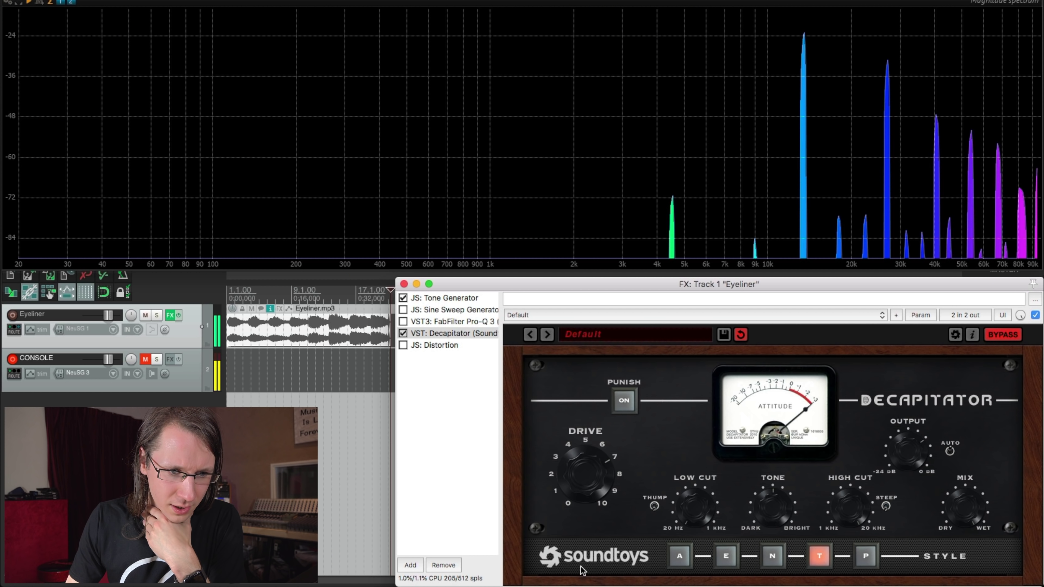